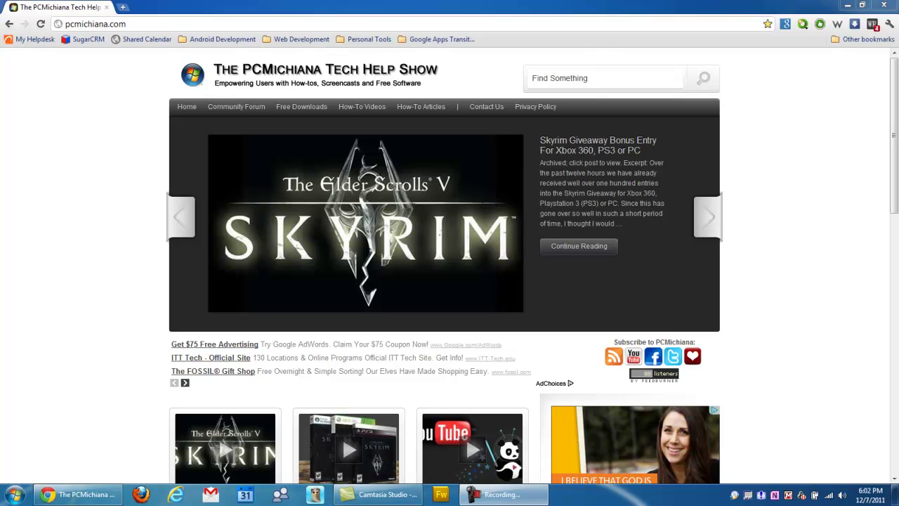
Open google.com in a new browser tab.
left_click(123, 7)
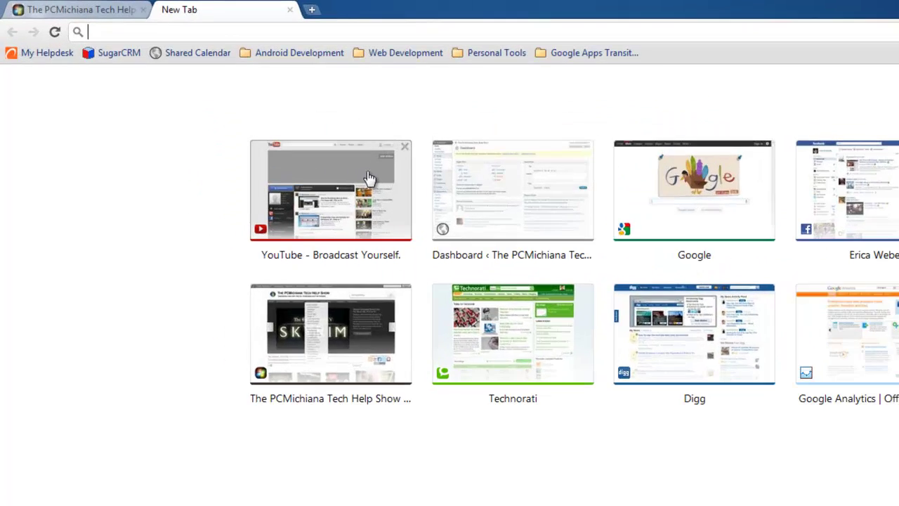
type("google.com")
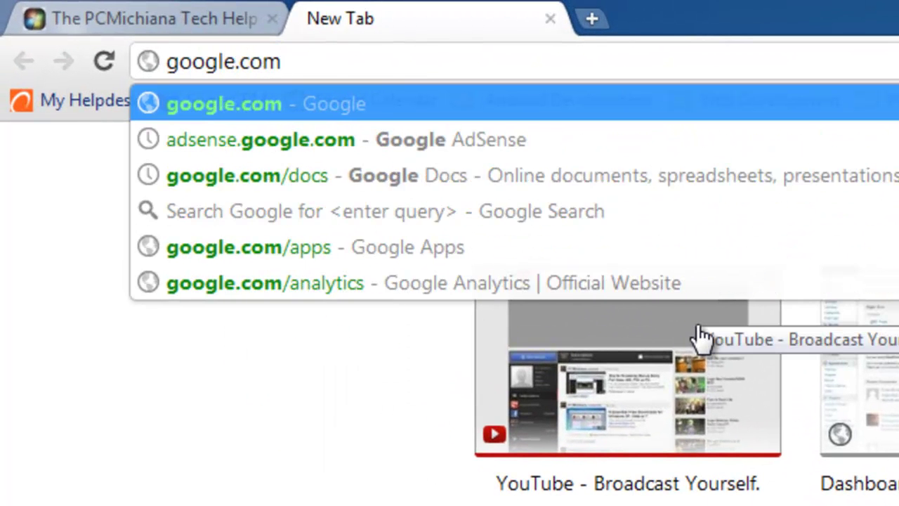
key("Return")
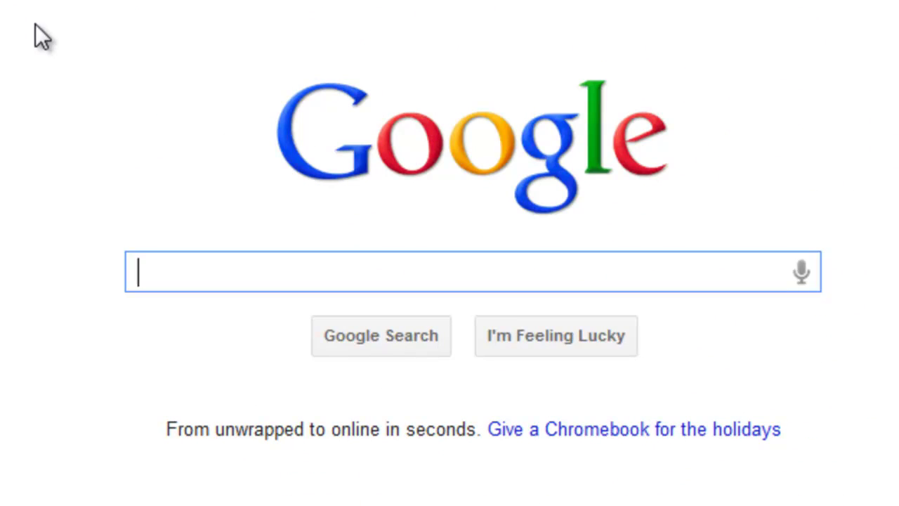
Search Google for "mail icon" and switch to the image results.
type("mail ic")
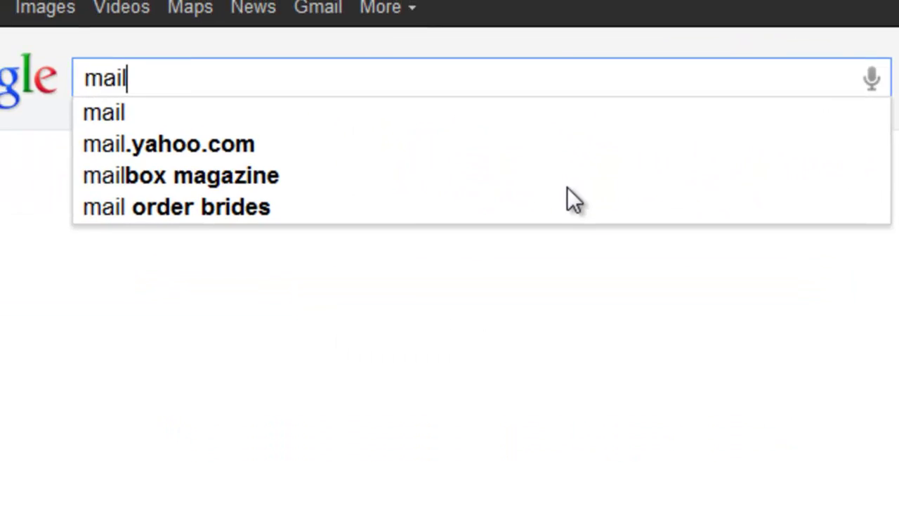
key("BackSpace")
key("BackSpace")
key("BackSpace")
type("icon")
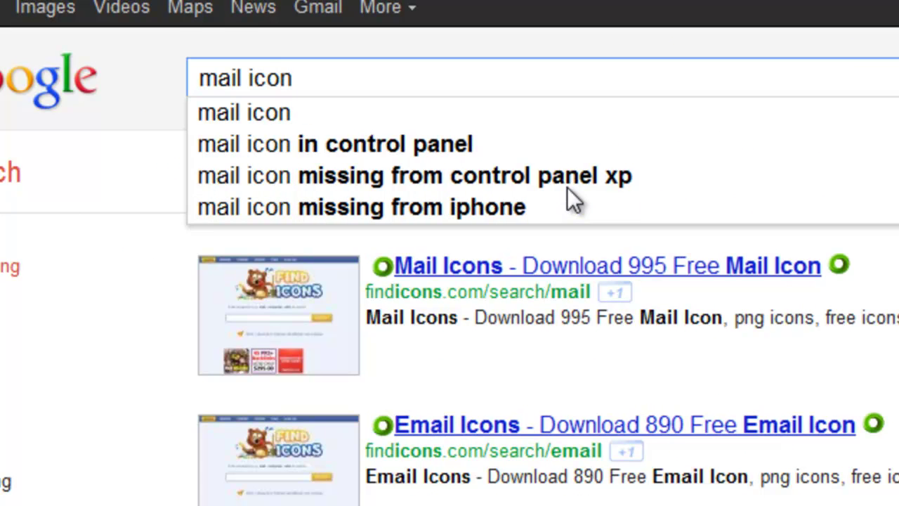
key("Return")
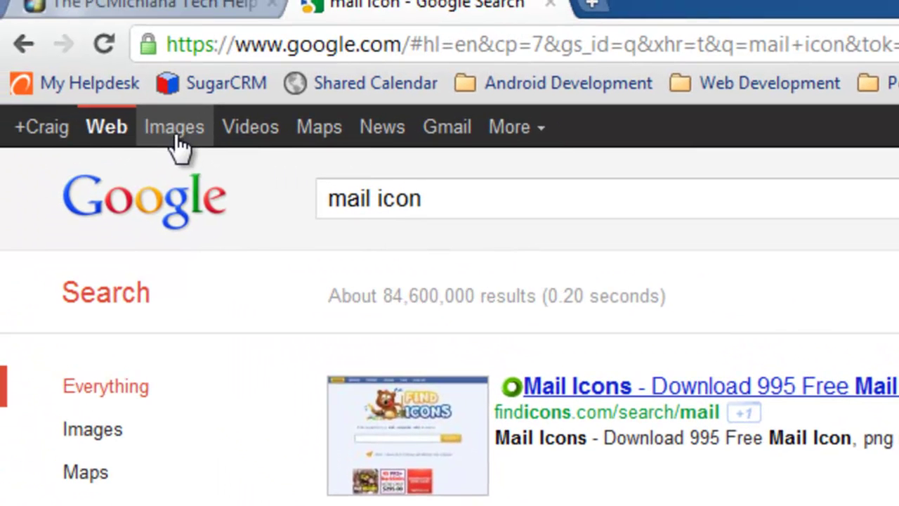
left_click(177, 140)
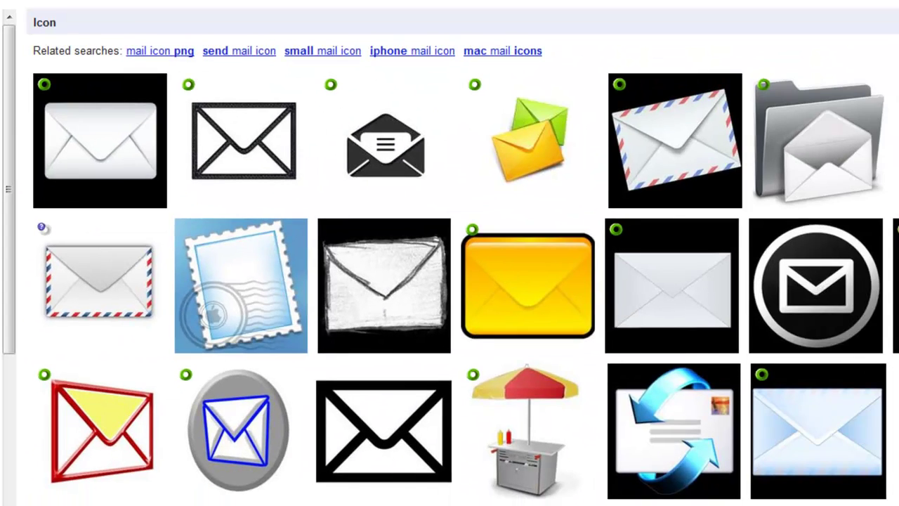
Open the black-outlined envelope image mail-icon.png from iconarchive.com in the image results.
mouse_move(68, 378)
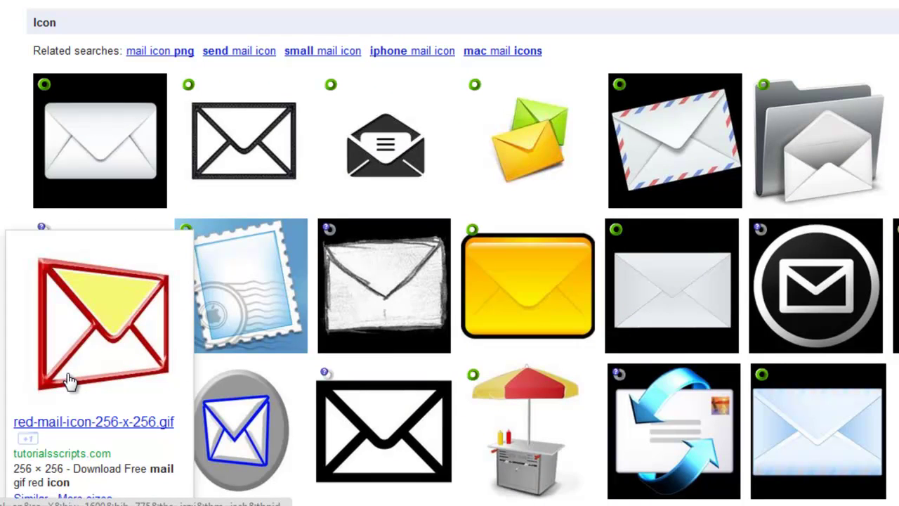
left_click(68, 380)
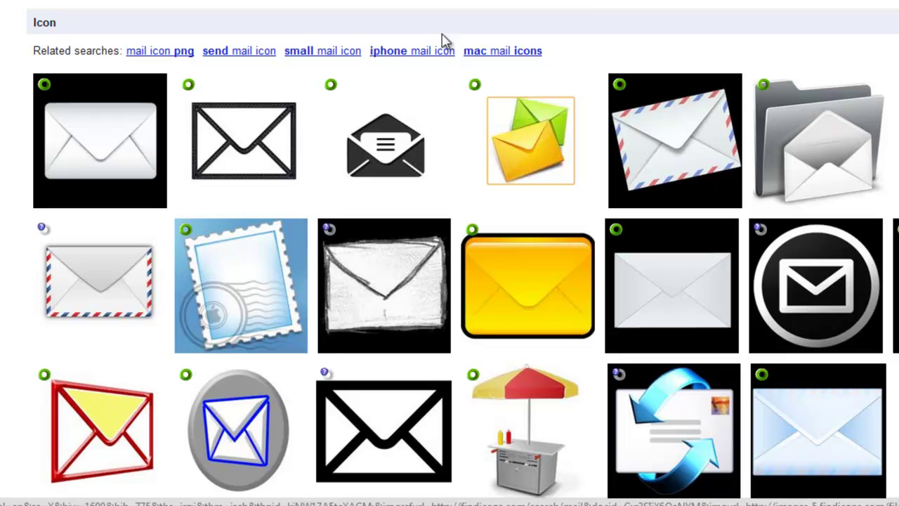
mouse_move(247, 160)
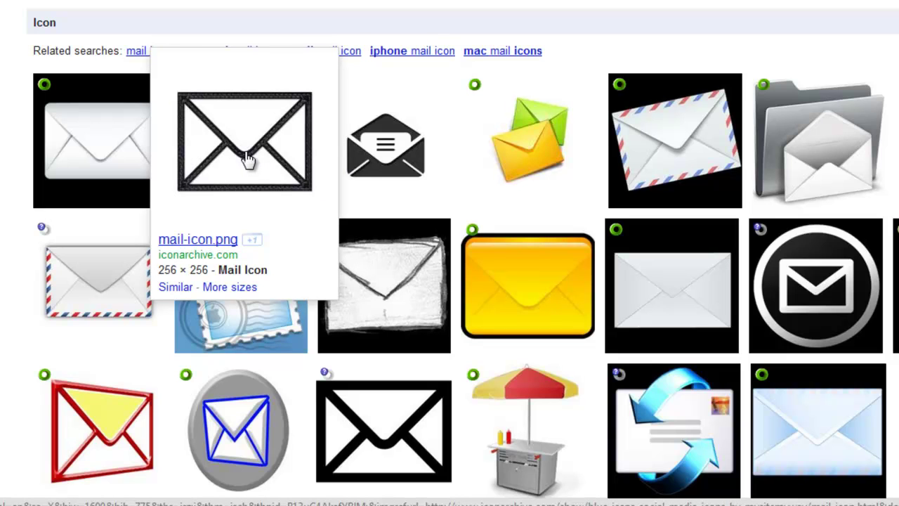
left_click(247, 160)
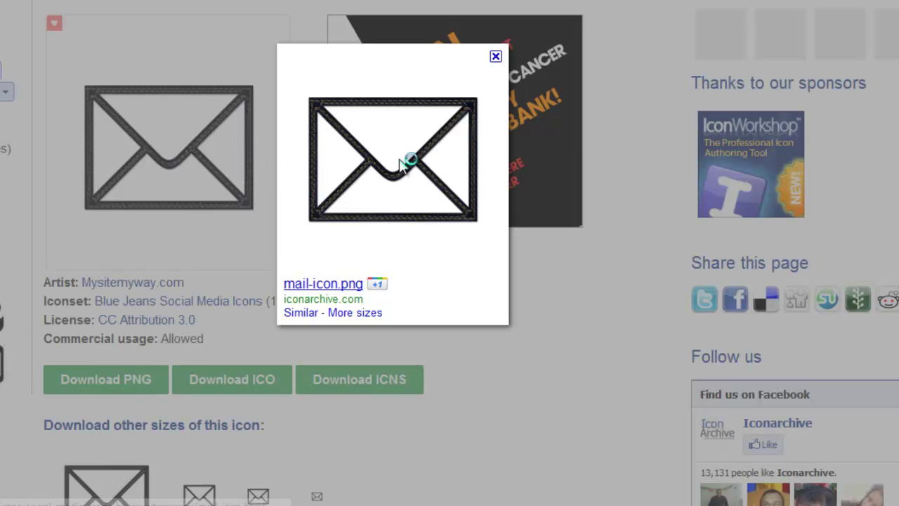
Save the envelope image to the Desktop as mail-icon.png and close the image preview overlay.
right_click(399, 162)
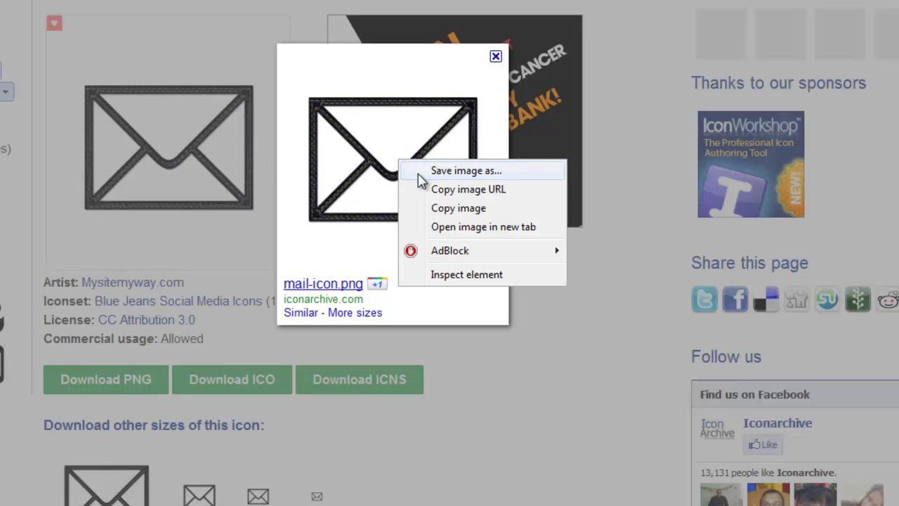
left_click(420, 172)
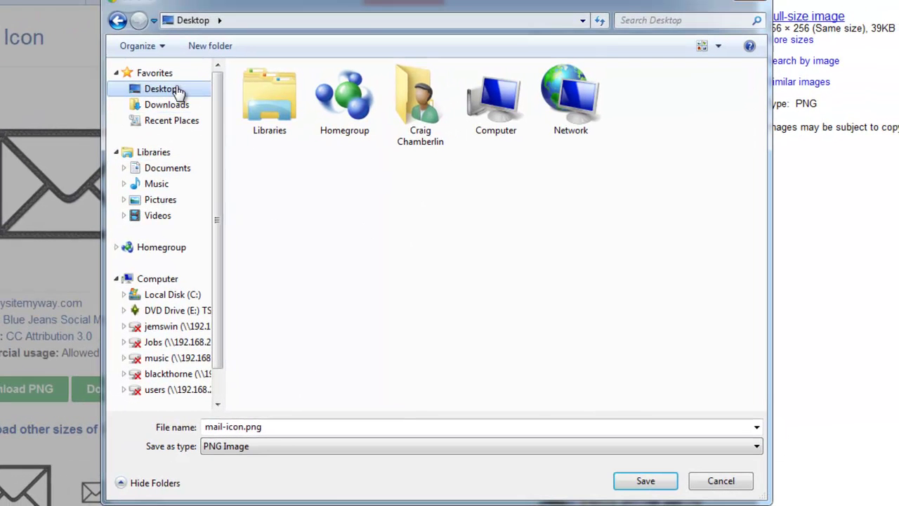
left_click(231, 428)
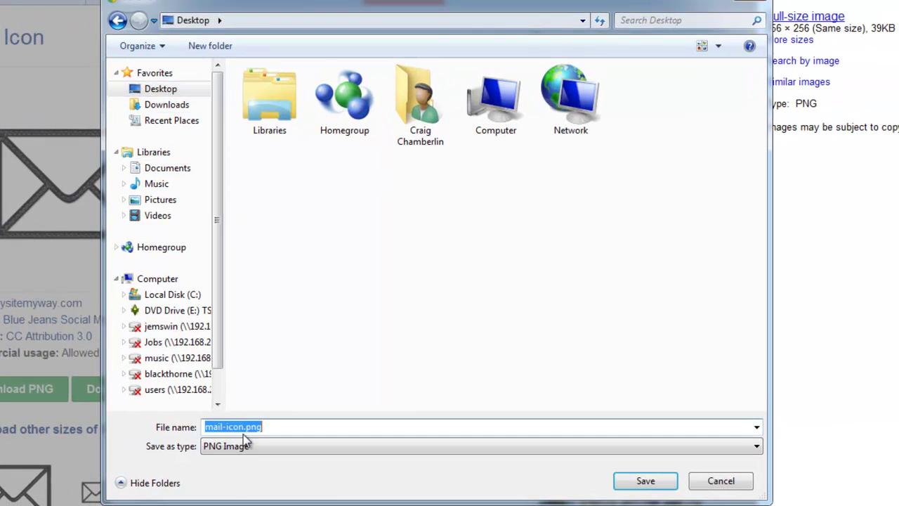
left_click(243, 429)
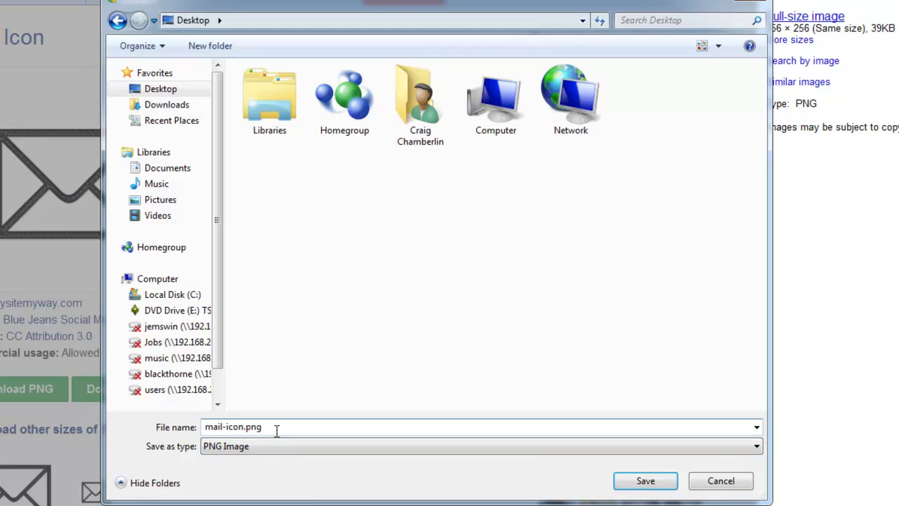
left_click(646, 481)
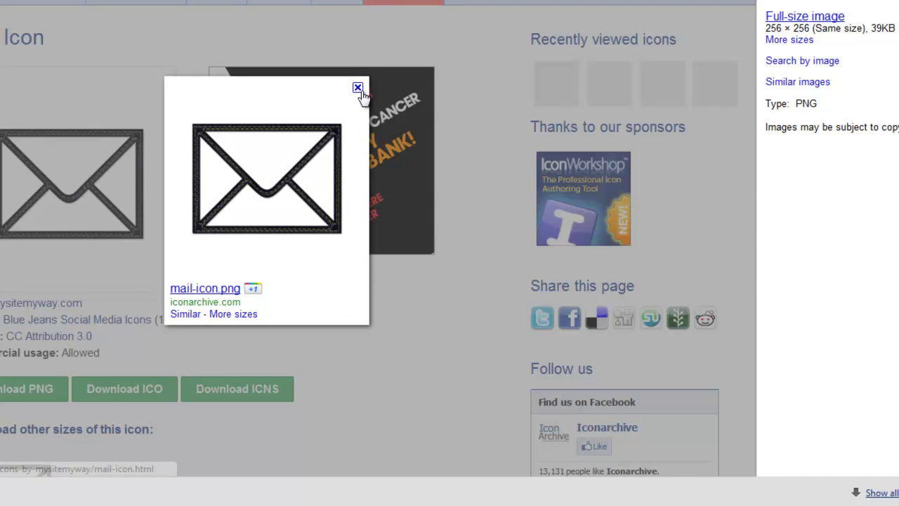
left_click(359, 89)
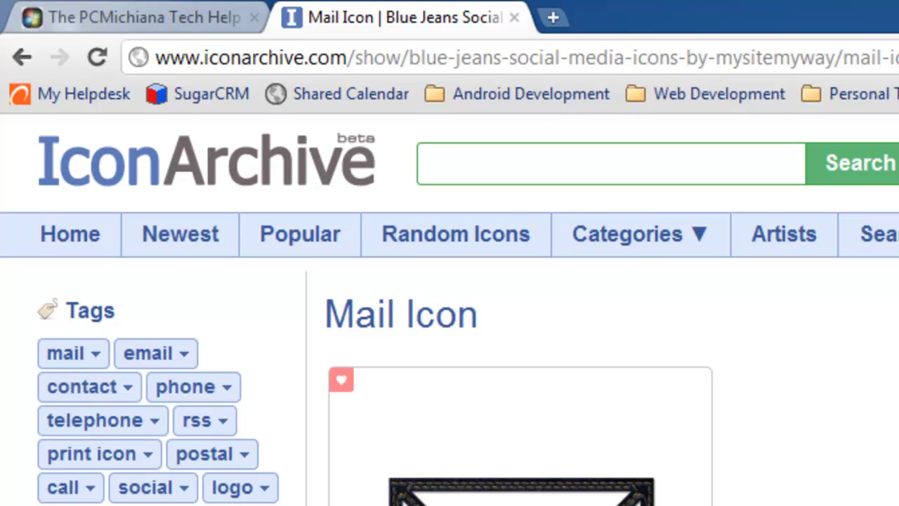
Search Google for "convert png to ico" in a new browser tab.
left_click(554, 19)
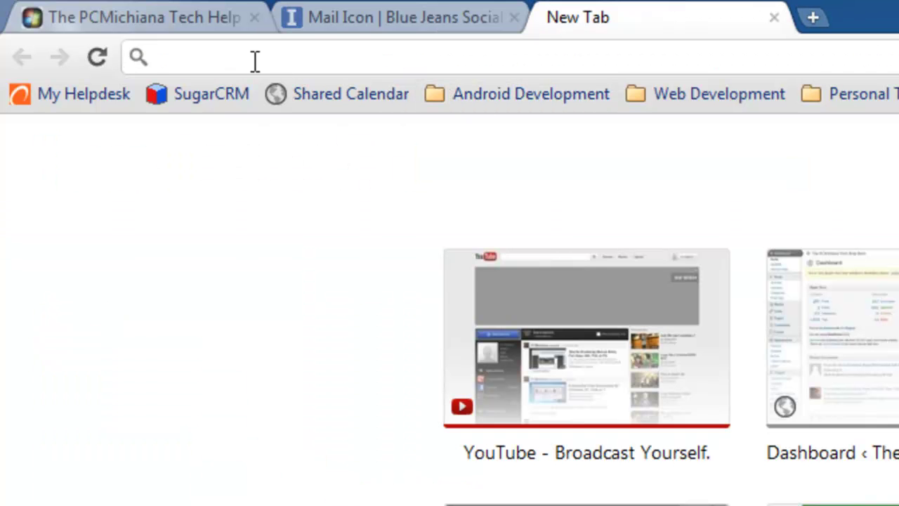
type("g")
key("Return")
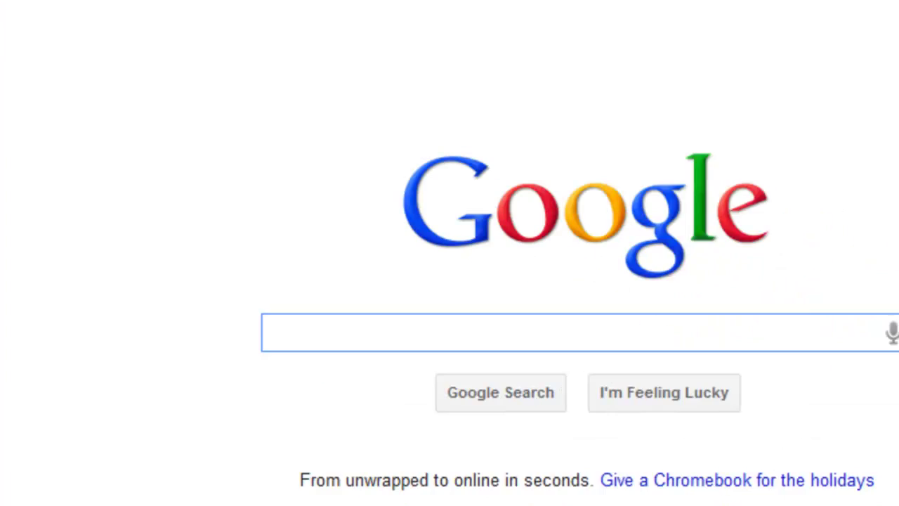
type("conver")
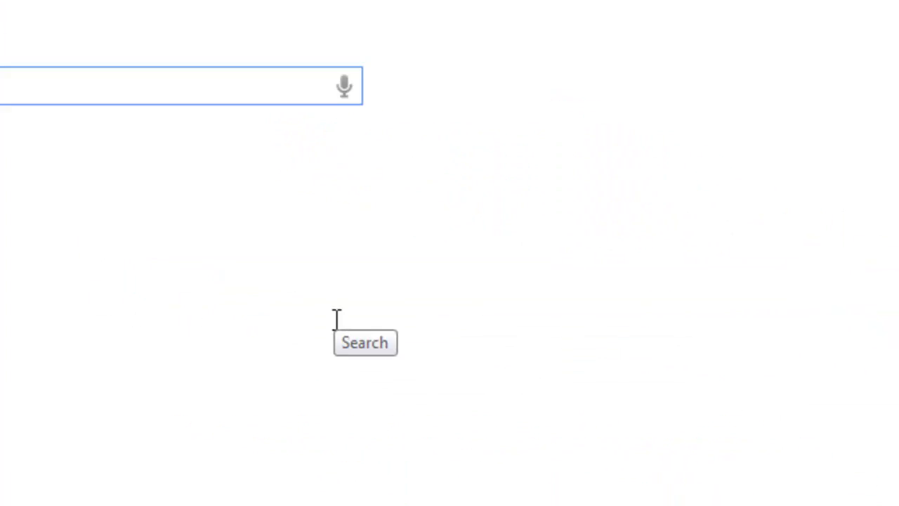
type("t png ")
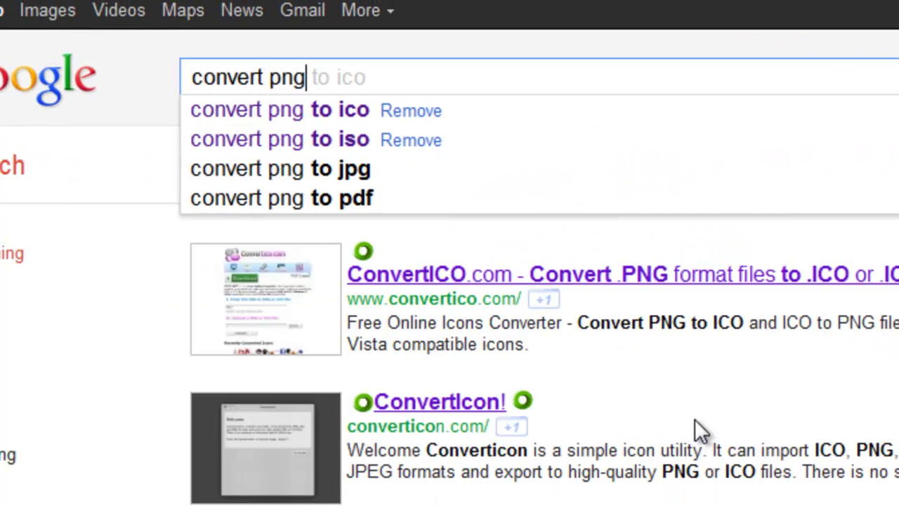
type("to ico")
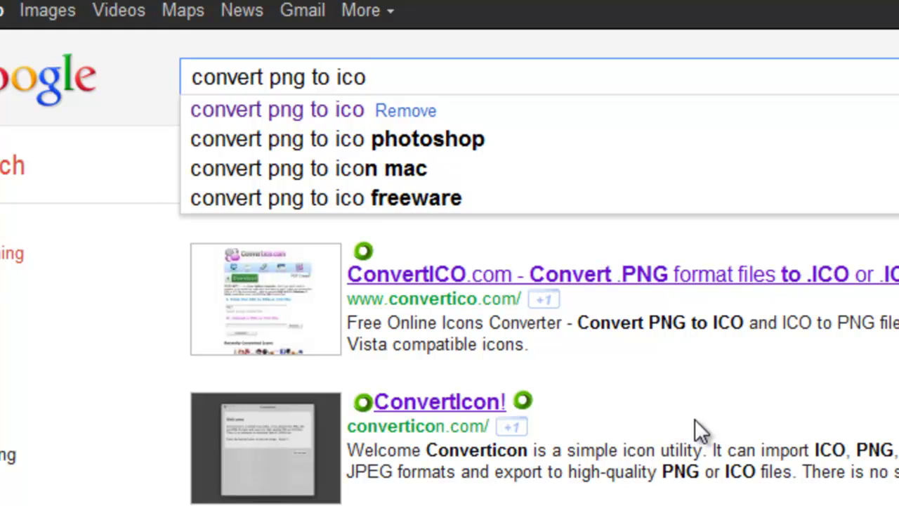
key("Return")
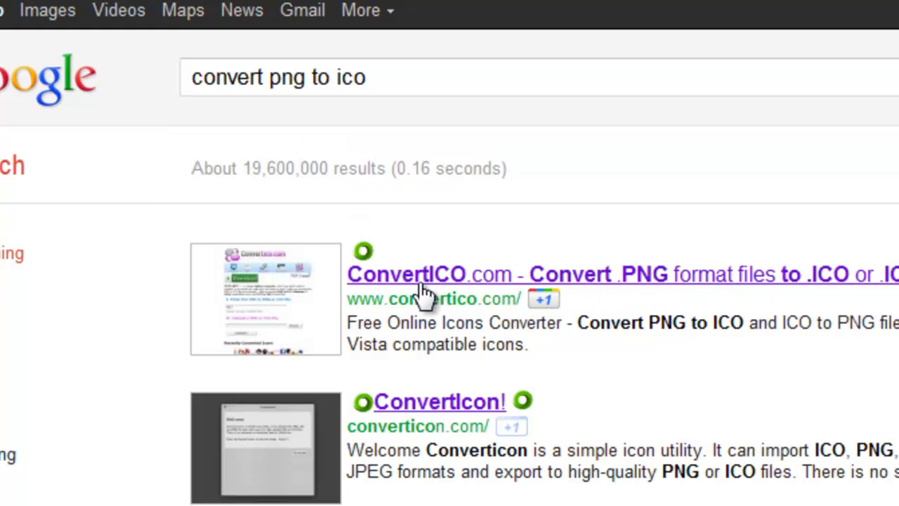
Open ConvertICO.com from the search results and convert mail-icon.png from the Desktop to an icon file.
left_click(611, 277)
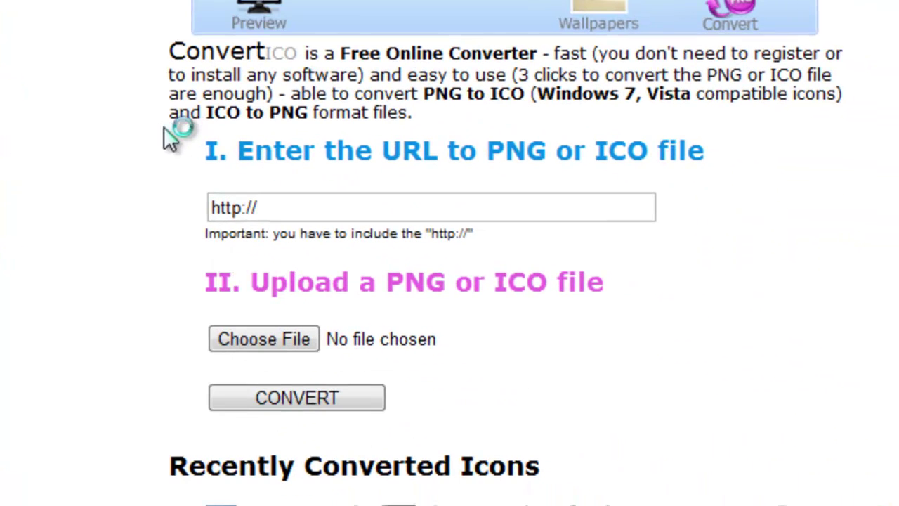
left_click(252, 342)
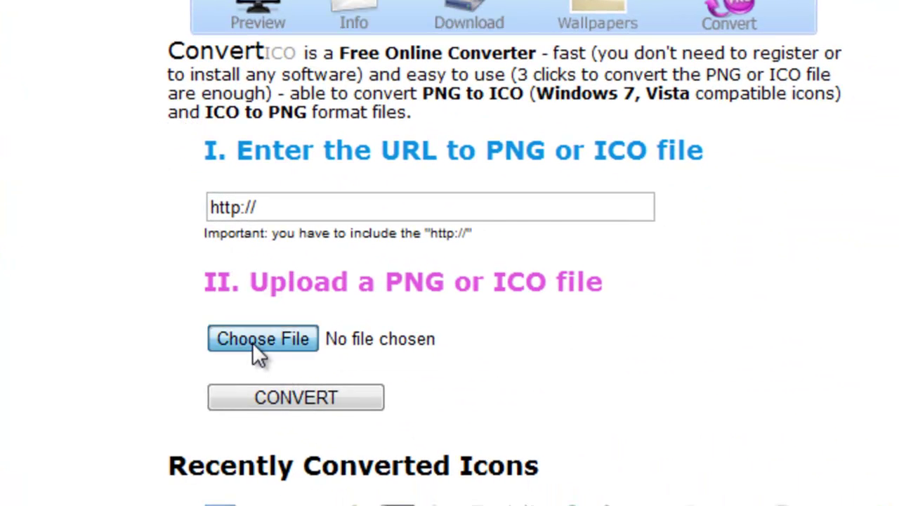
left_click(127, 130)
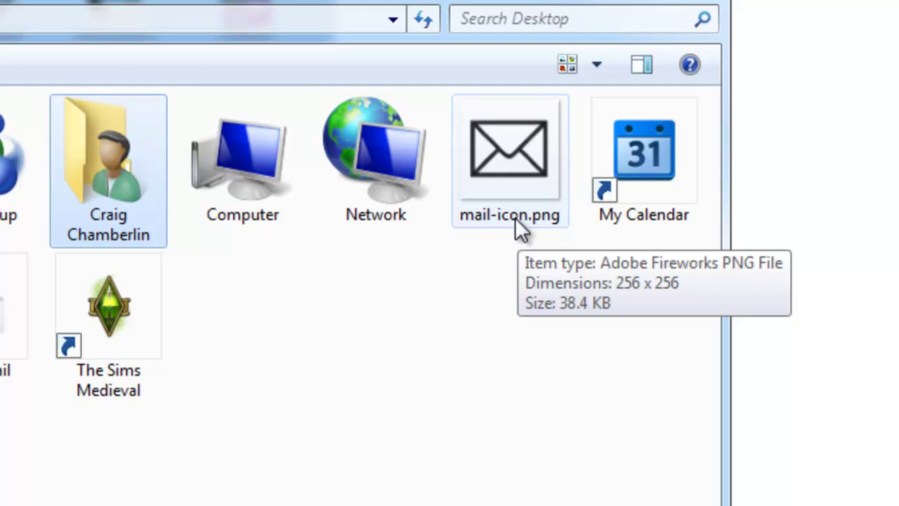
double_click(515, 217)
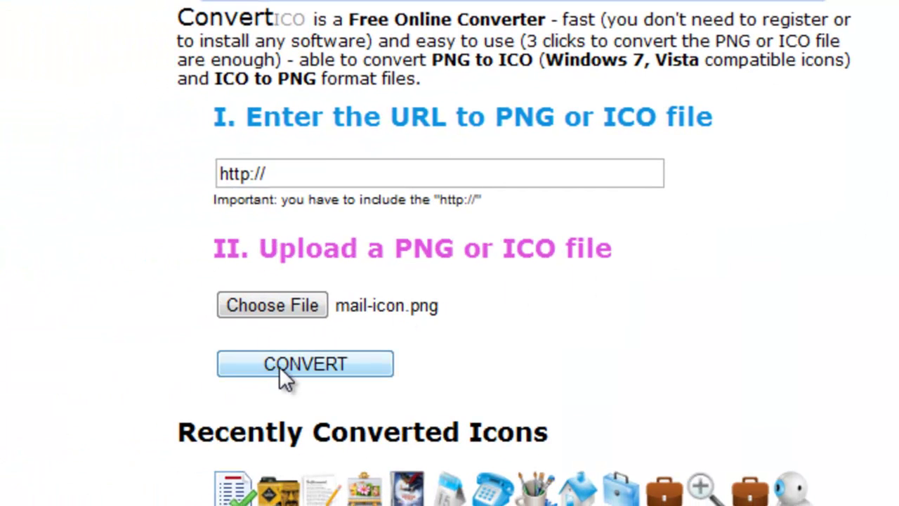
left_click(280, 368)
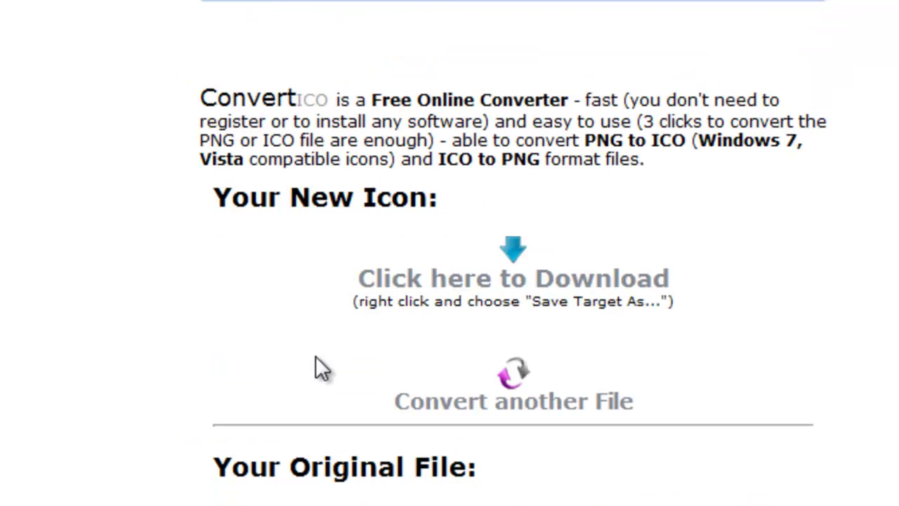
Save the converted icon to Local Disk (C:) as mail-icon.ico.
right_click(436, 282)
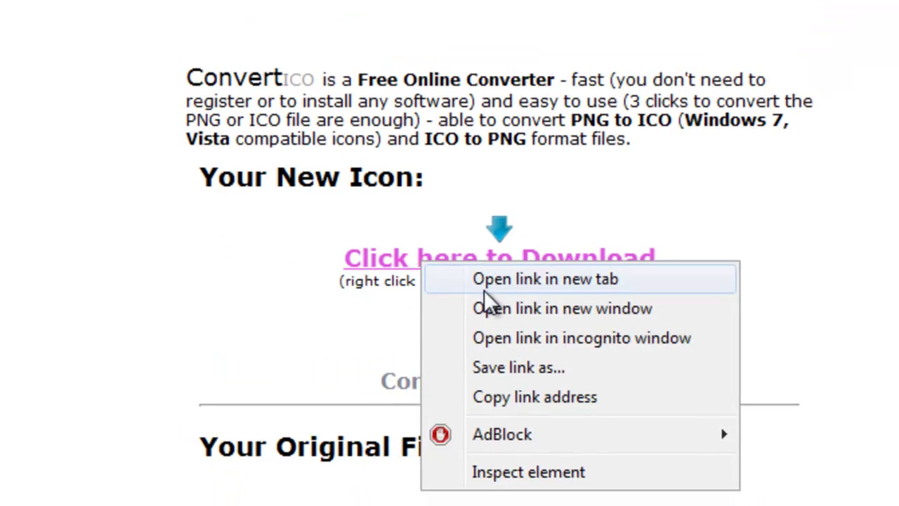
left_click(533, 387)
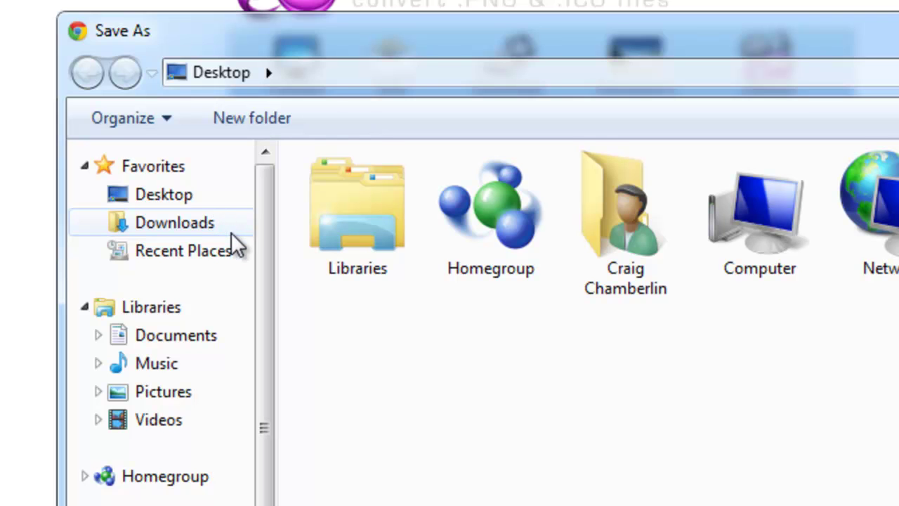
double_click(757, 235)
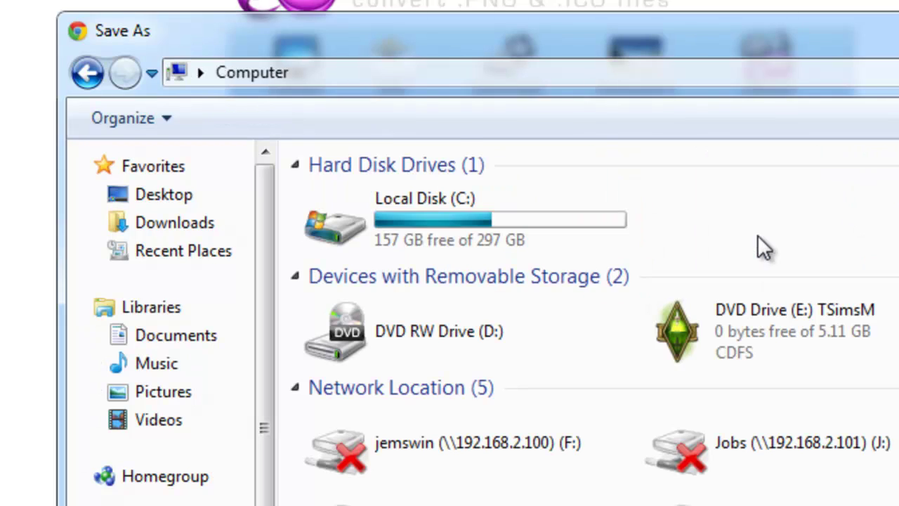
double_click(474, 239)
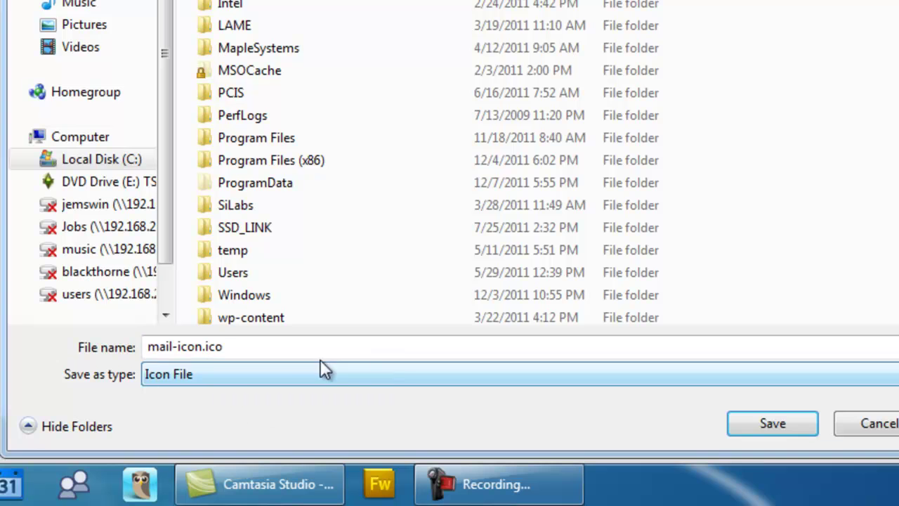
left_click(771, 423)
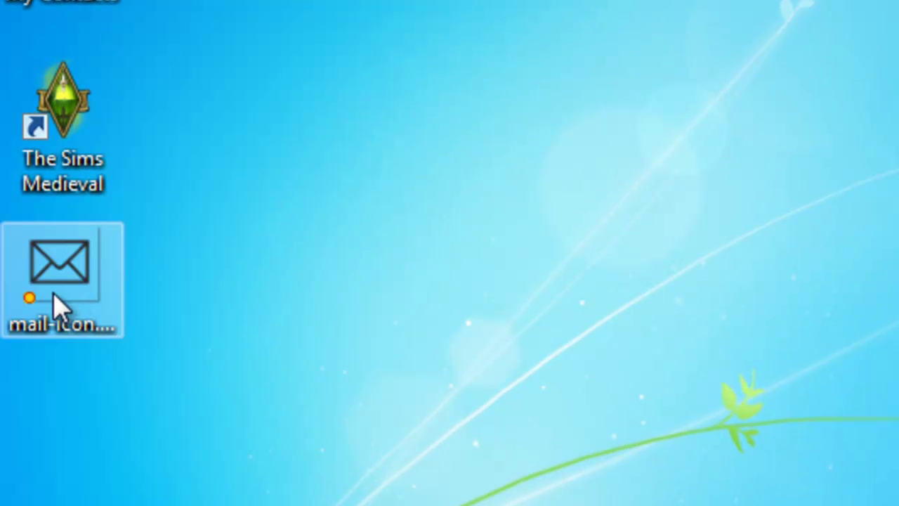
left_click(62, 343)
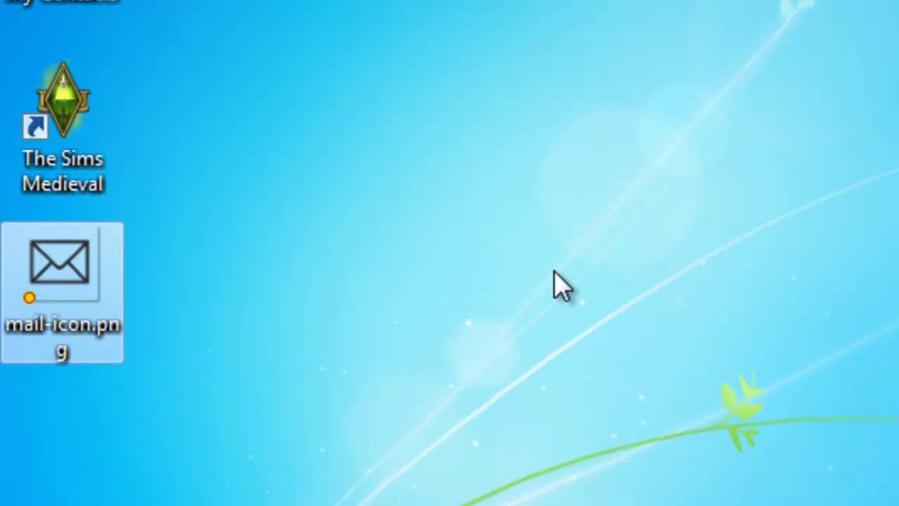
left_click(562, 285)
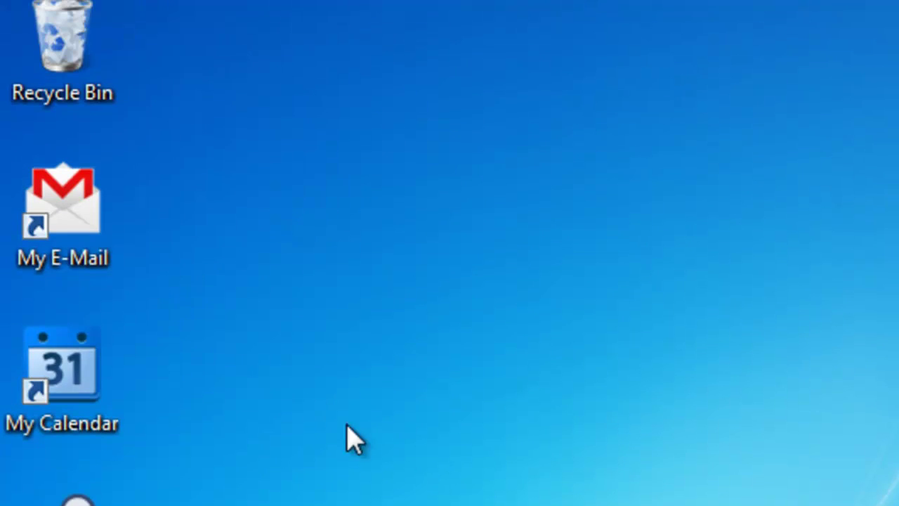
Open the Change Icon dialog from the properties of the My E-Mail desktop shortcut.
double_click(77, 251)
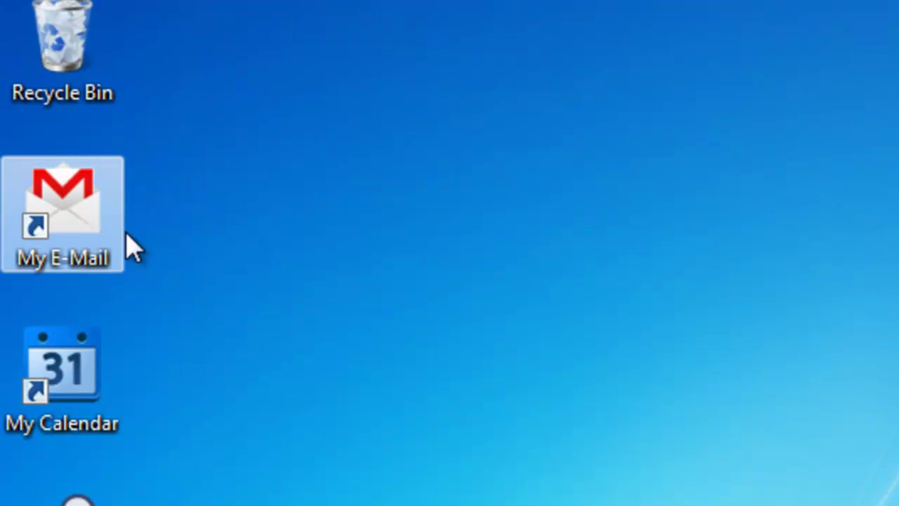
mouse_move(33, 255)
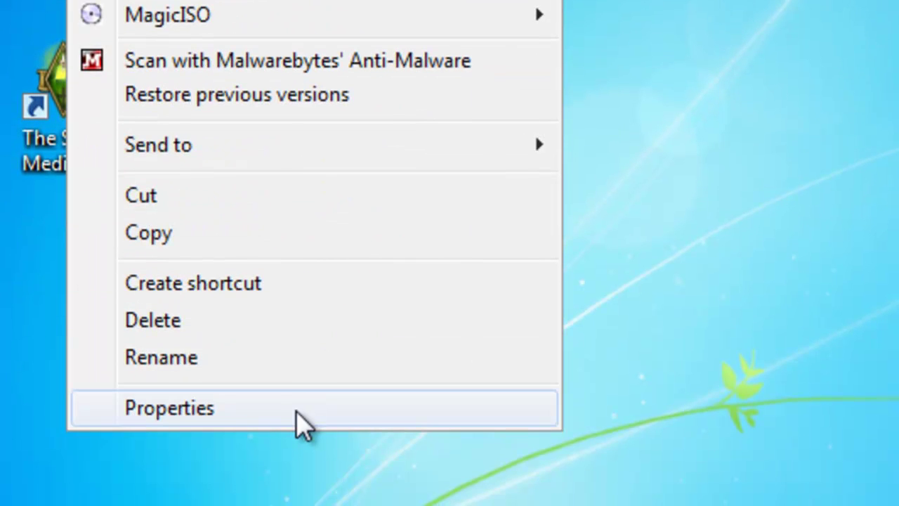
left_click(300, 421)
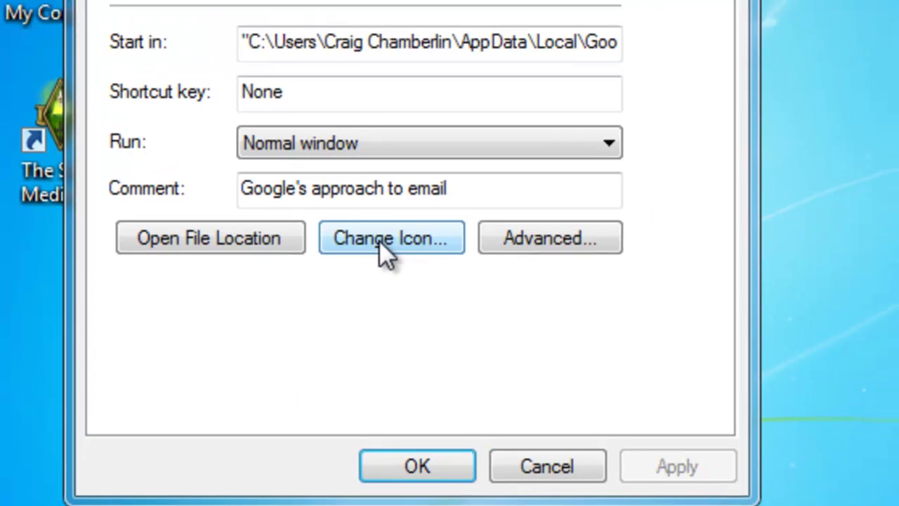
left_click(405, 224)
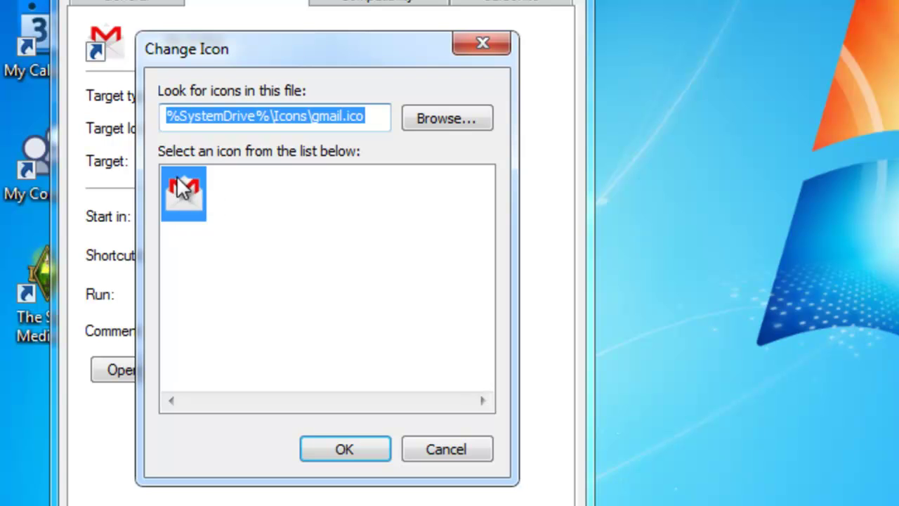
Browse to Local Disk (C:) and load mail-icon.ico as the icon source for the shortcut.
left_click(429, 119)
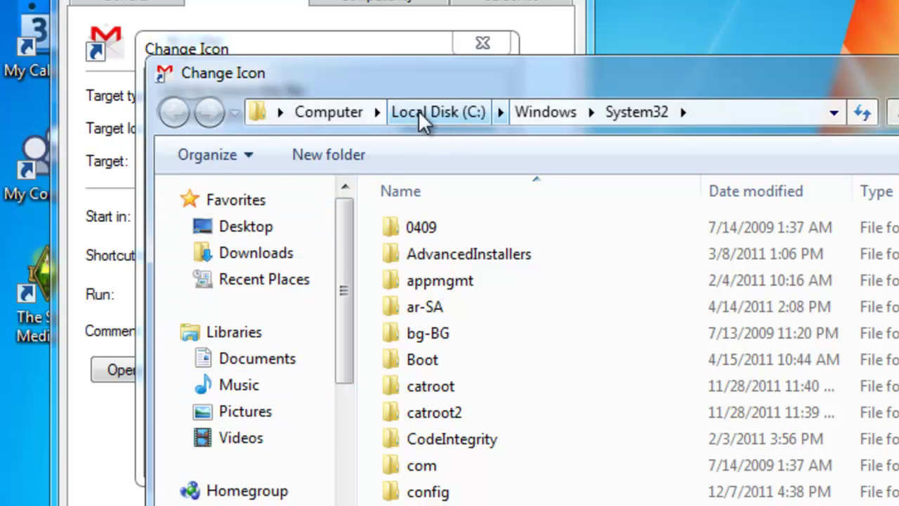
left_click(446, 112)
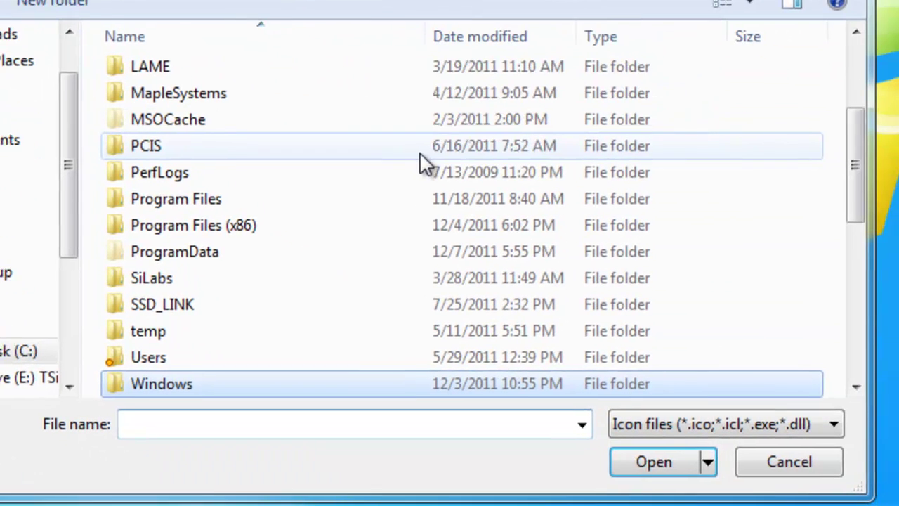
left_click(690, 253)
scroll(413, 168, "down", 6)
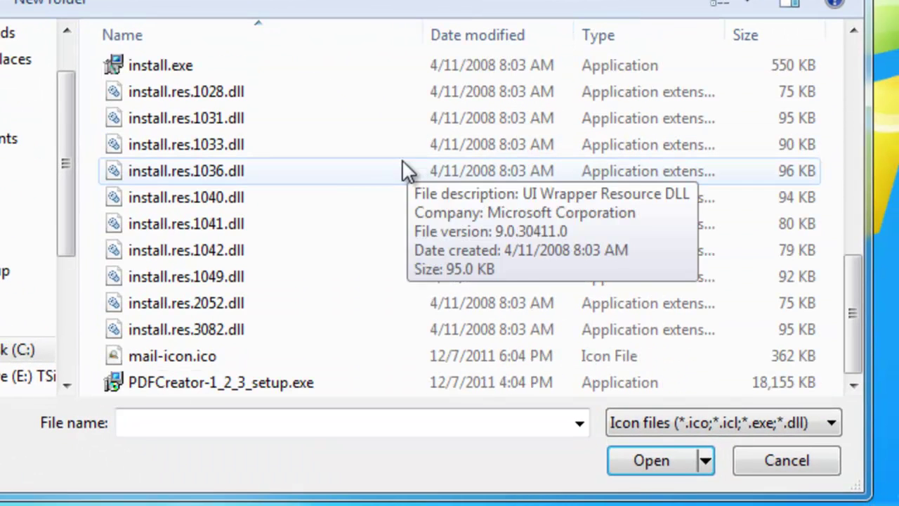
left_click(215, 356)
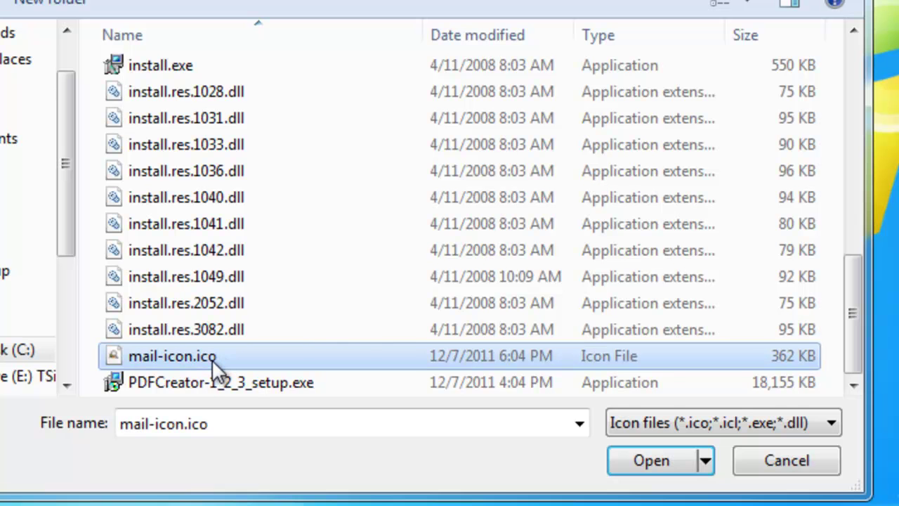
left_click(651, 460)
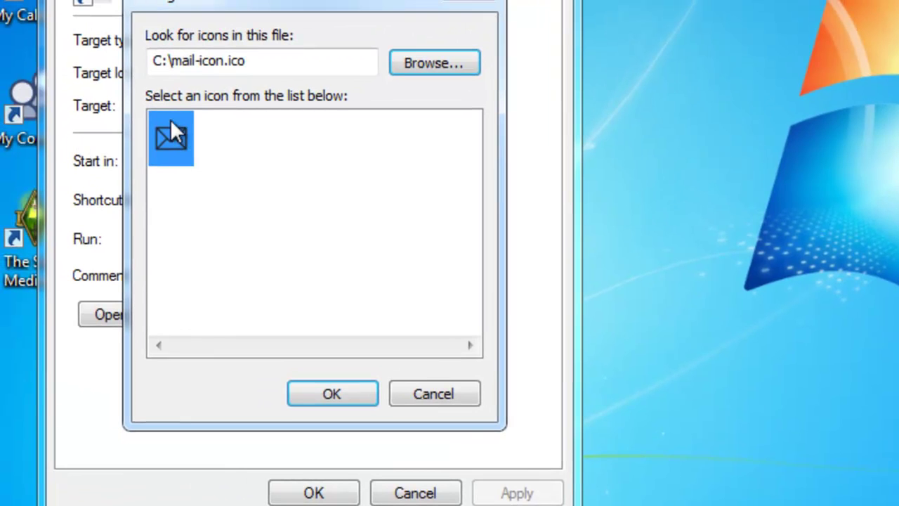
Accept the envelope icon, apply it to the My E-Mail shortcut and close its properties.
left_click(348, 388)
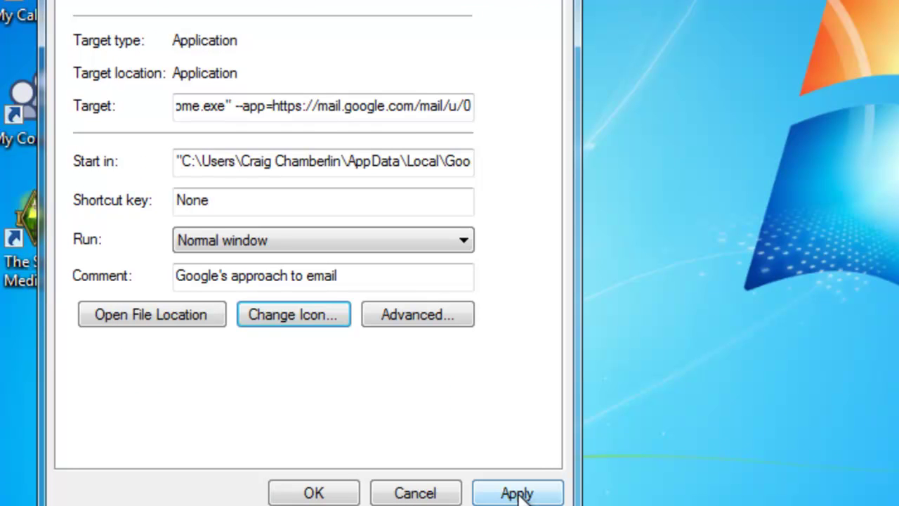
left_click(516, 493)
left_click(298, 486)
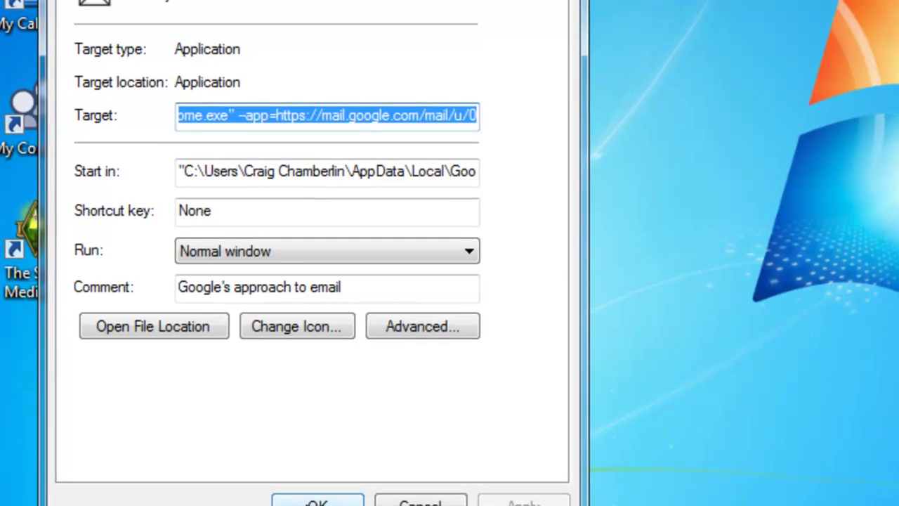